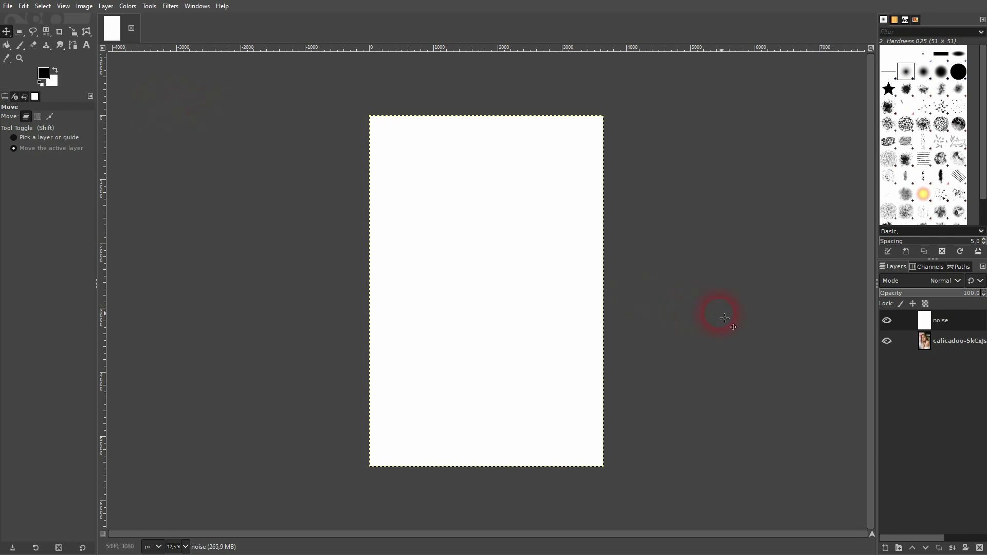
Briefly toggle the noise layer's visibility, then open the Edit menu.
left_click(888, 323)
left_click(24, 6)
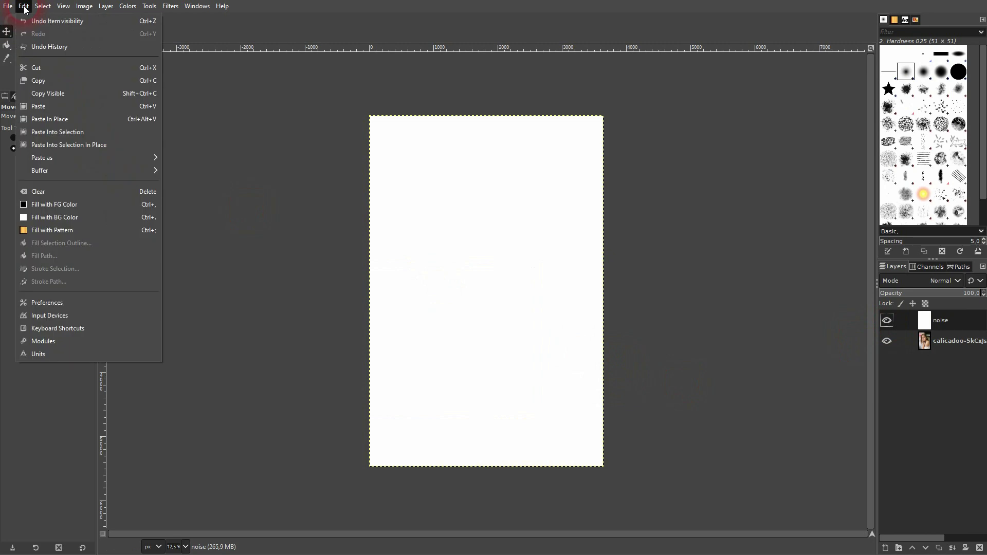
Open Preferences on the System Resources page.
left_click(58, 305)
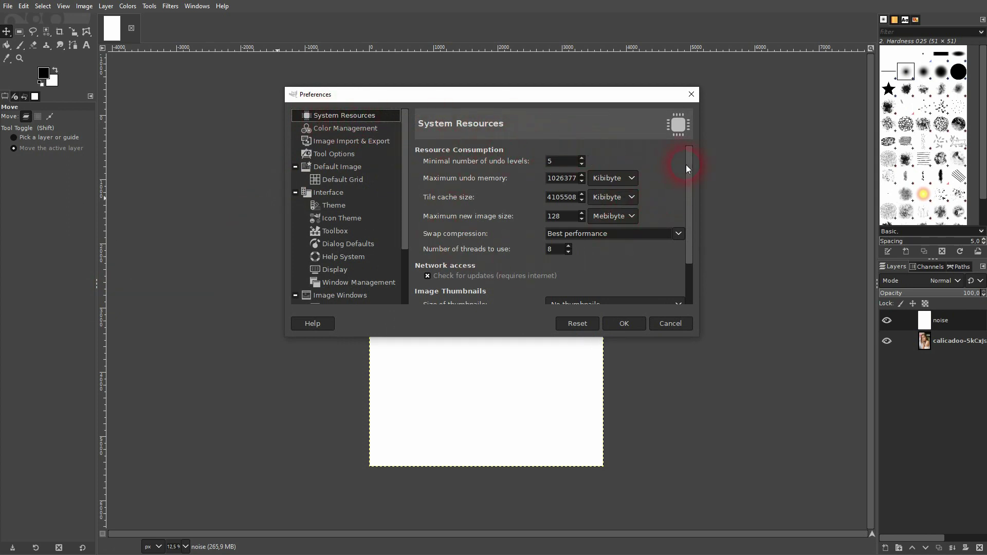
left_click_drag(691, 163, 692, 206)
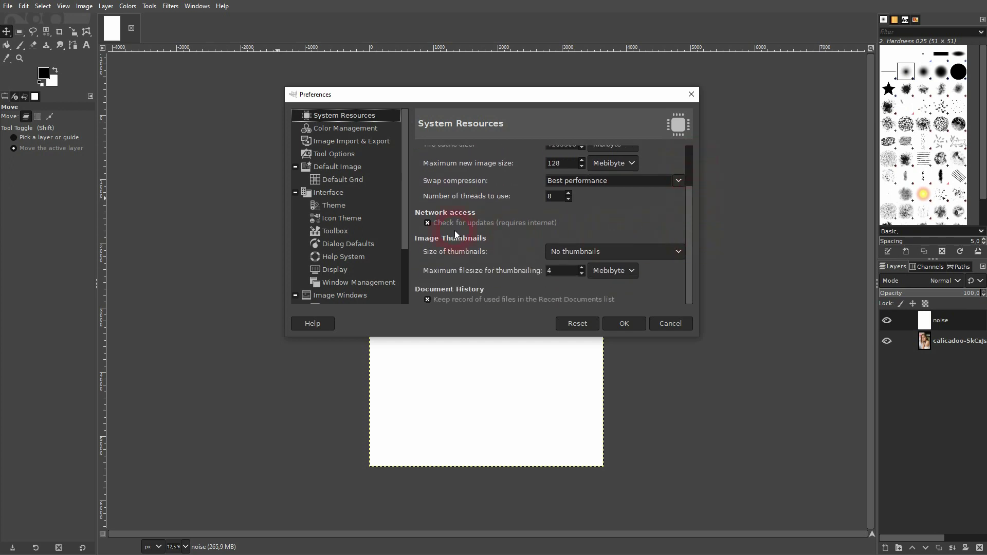
left_click(429, 223)
left_click(469, 221)
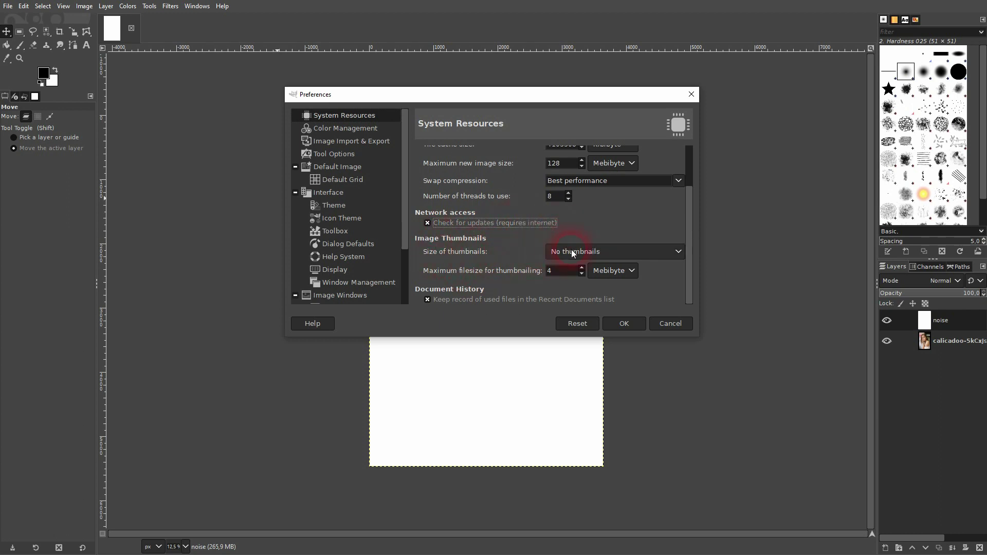
Try Normal (128x128) thumbnails, revert to No thumbnails, and confirm with OK.
left_click(593, 252)
left_click(604, 281)
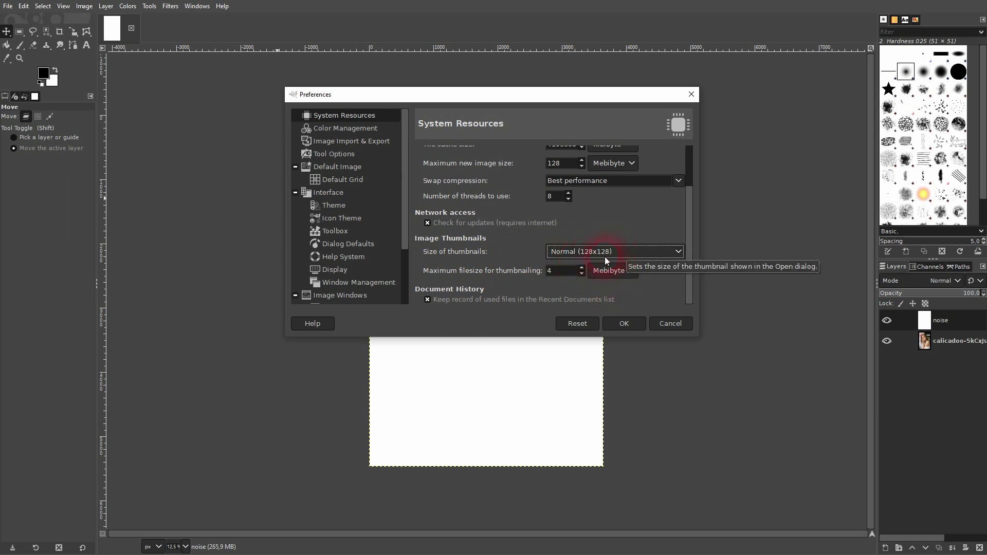
double_click(551, 271)
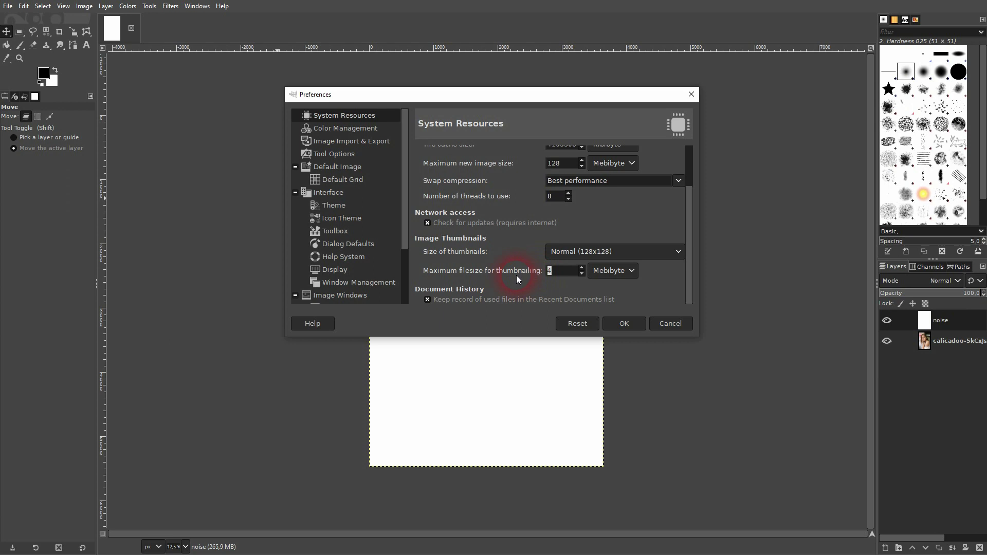
left_click(593, 252)
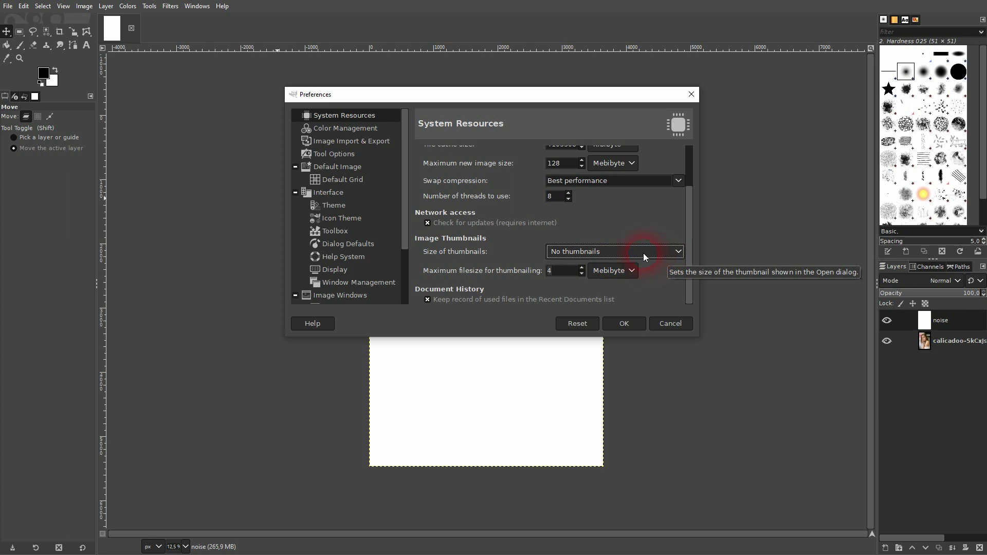
left_click(424, 298)
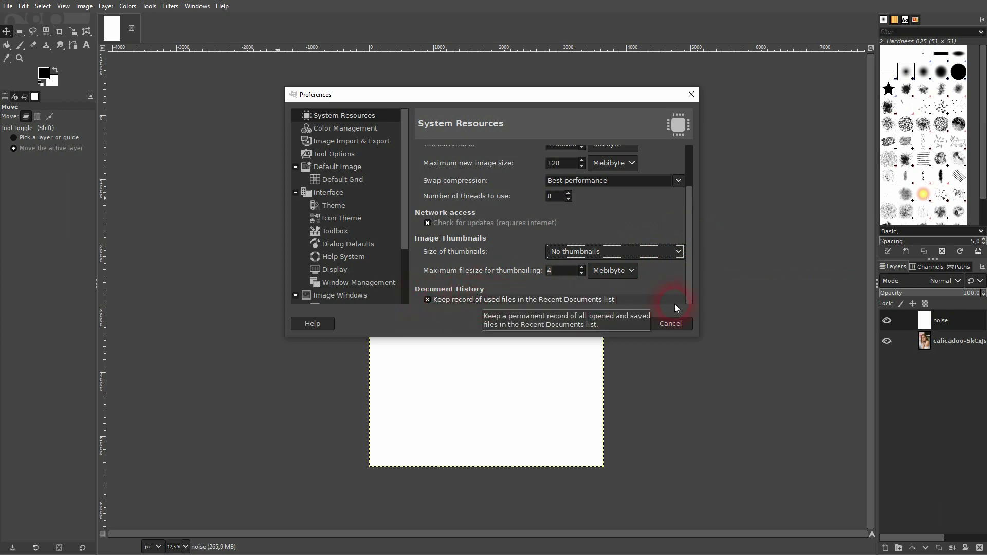
Show the full Document History and select the calicadoo photo entry.
left_click(624, 329)
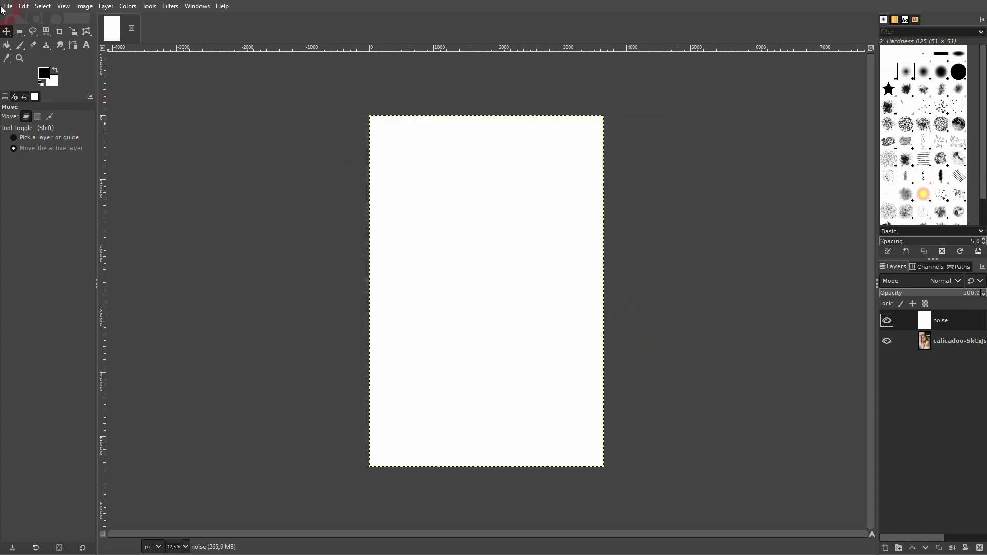
left_click(7, 10)
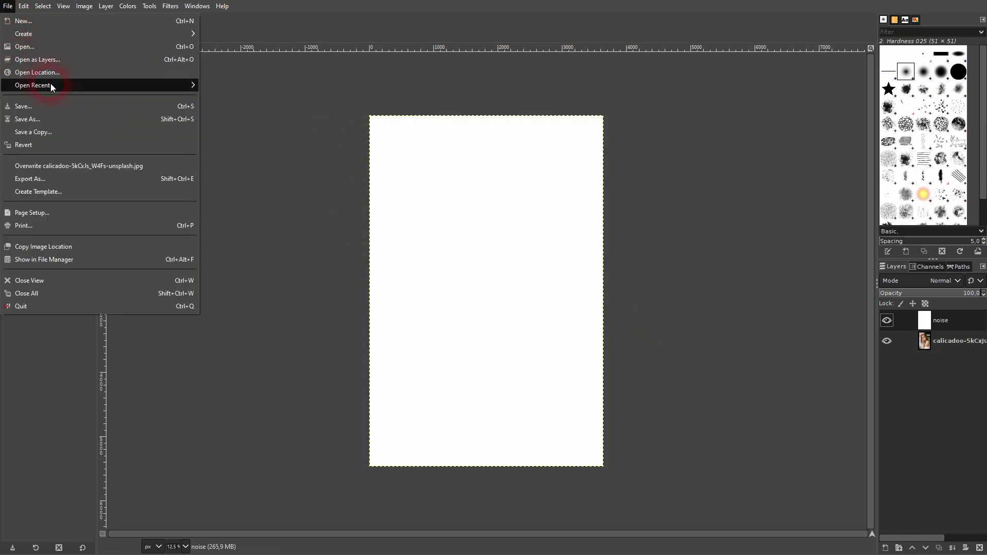
mouse_move(100, 85)
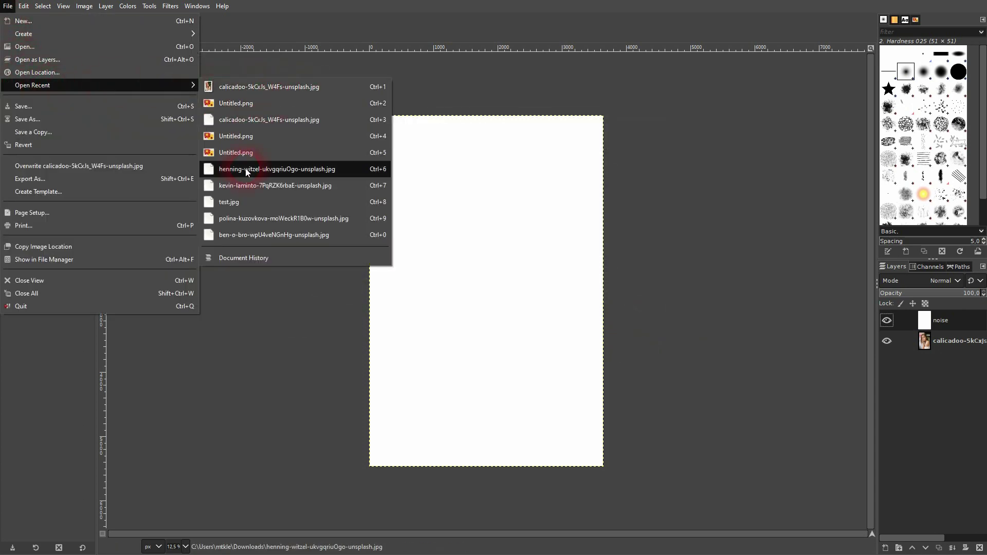
left_click(243, 258)
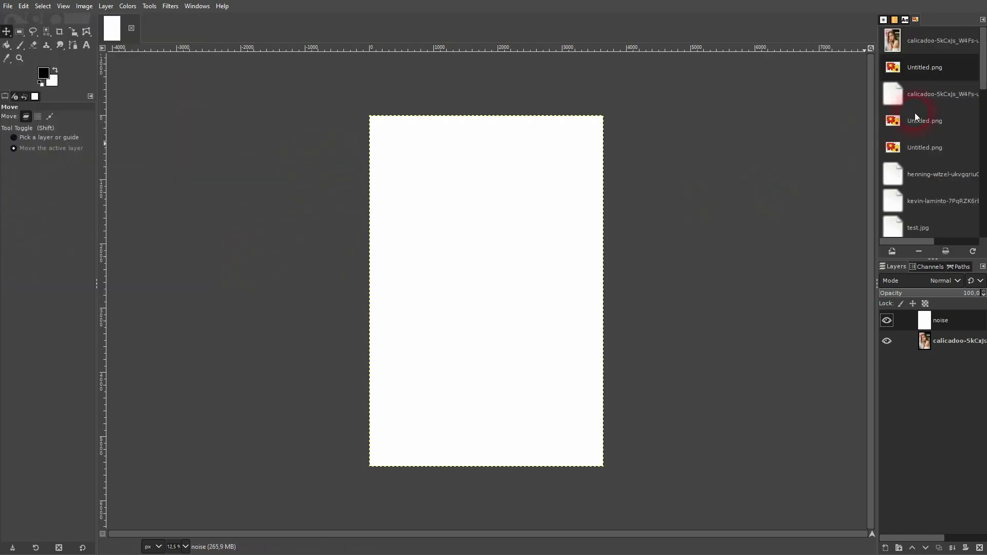
scroll(955, 95, "down", 3)
scroll(956, 95, "up", 2)
scroll(955, 95, "up", 1)
left_click(919, 41)
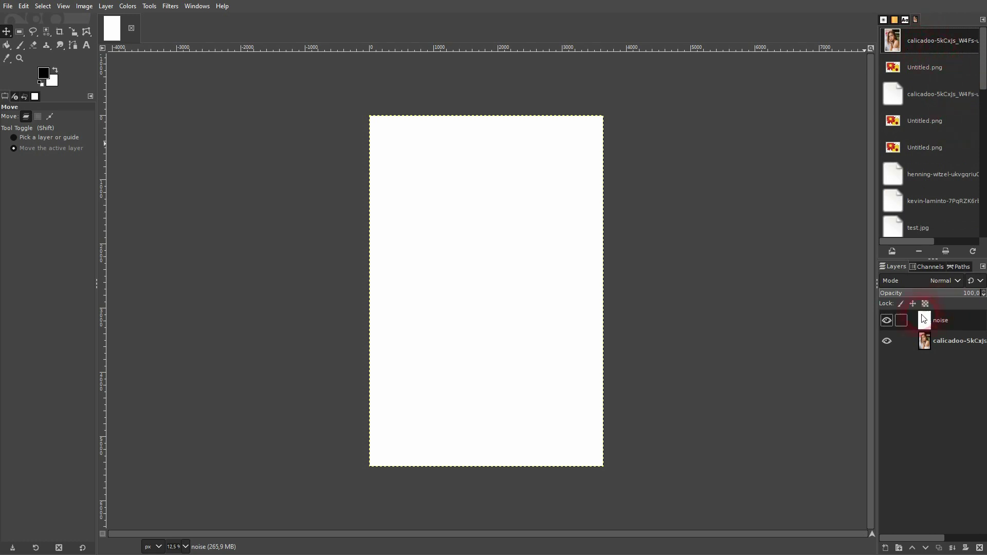
Hide and re-show the noise layer to briefly reveal the photo.
left_click(887, 320)
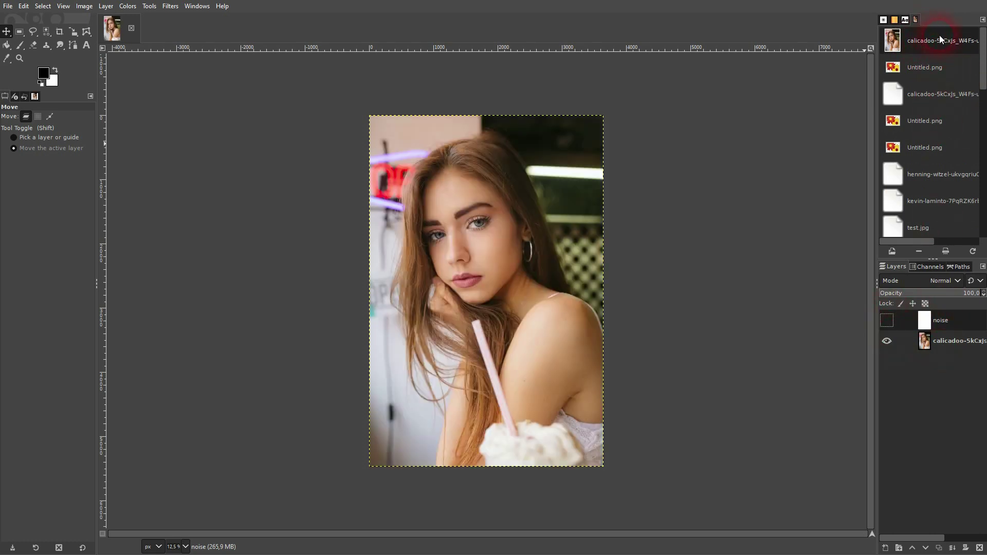
left_click(926, 304)
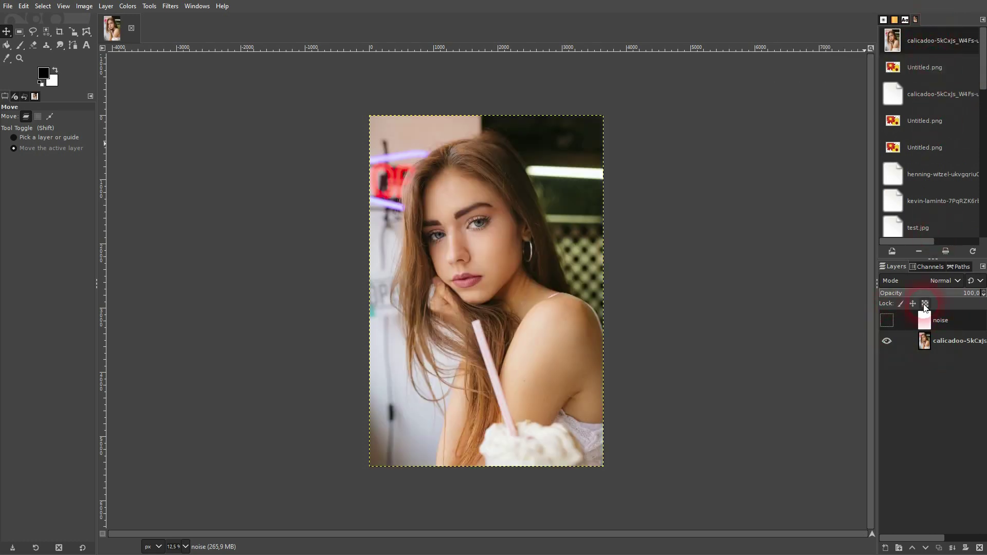
left_click(888, 321)
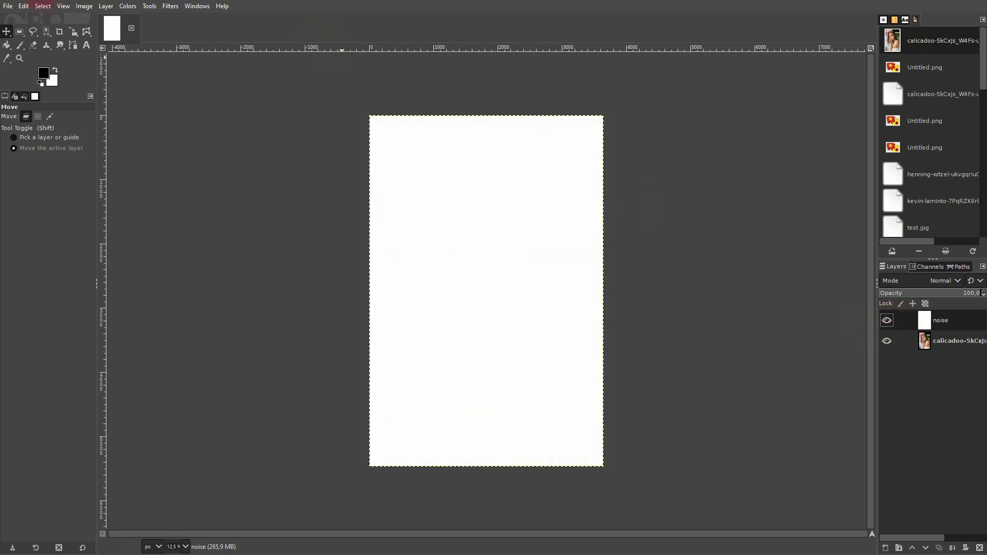
left_click(23, 5)
left_click(83, 308)
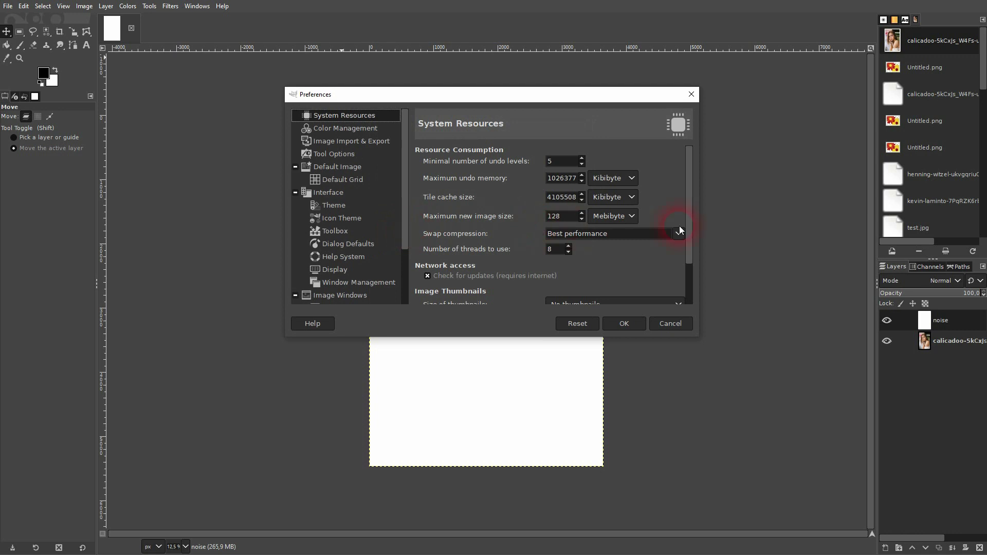
left_click_drag(689, 195, 697, 266)
left_click(481, 298)
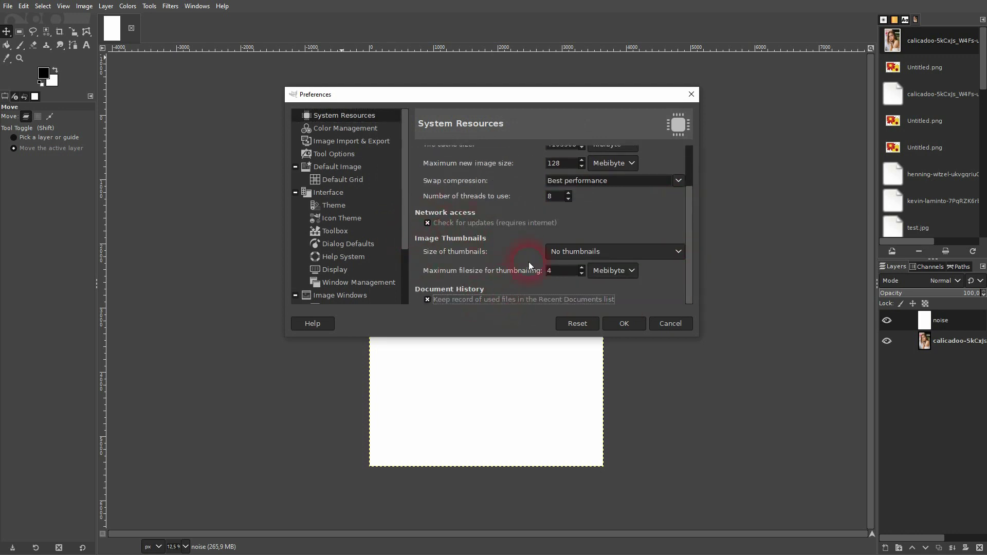
left_click_drag(689, 237, 687, 159)
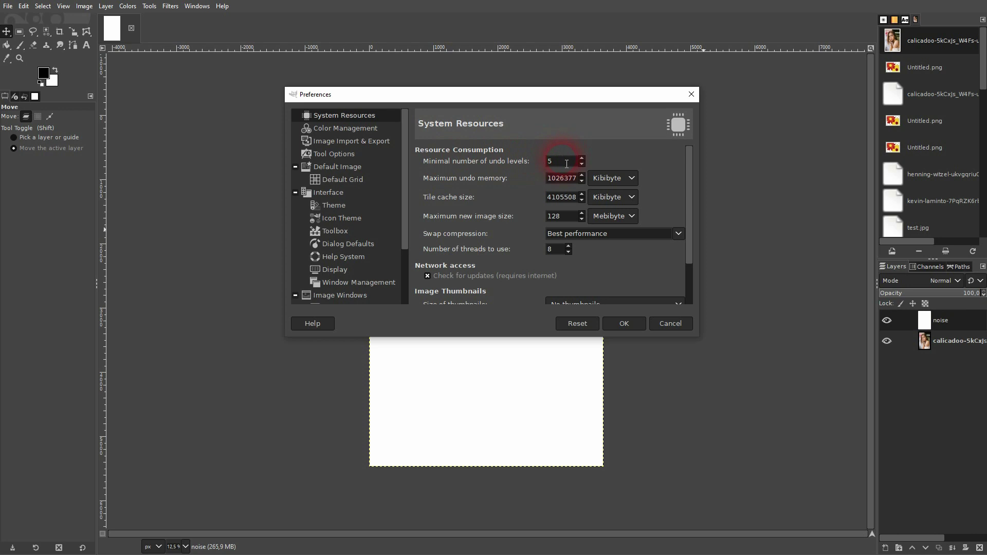
mouse_move(566, 164)
left_mouse_down()
mouse_move(499, 180)
mouse_move(583, 186)
left_mouse_up()
left_click(644, 294)
Cancel Preferences and step through Undo History from Base Image to the visibility change.
left_click(672, 324)
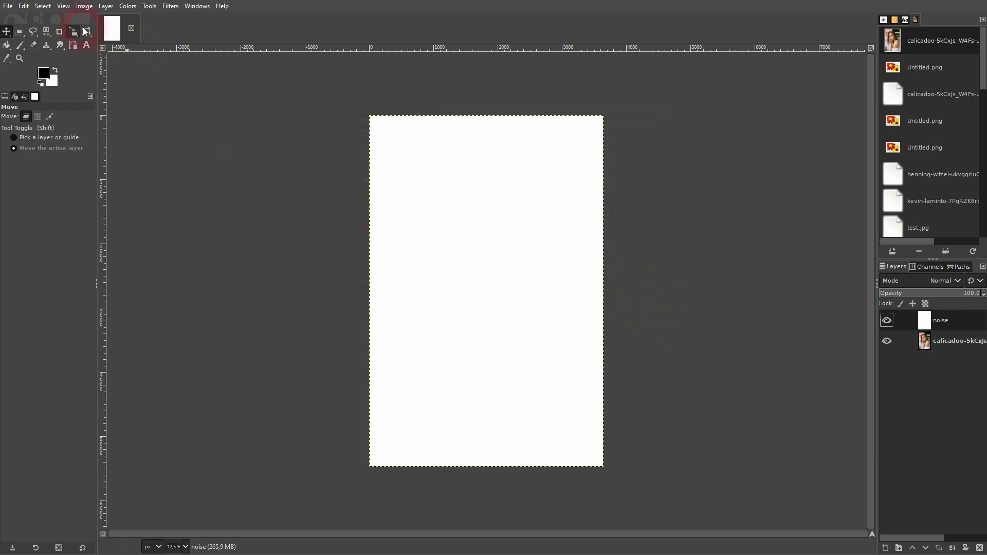
left_click(24, 6)
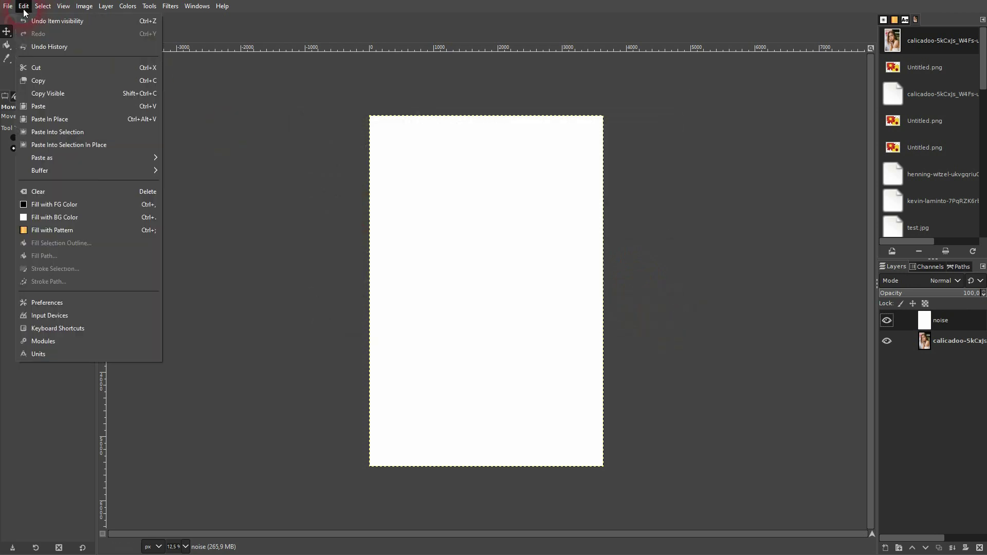
left_click(40, 48)
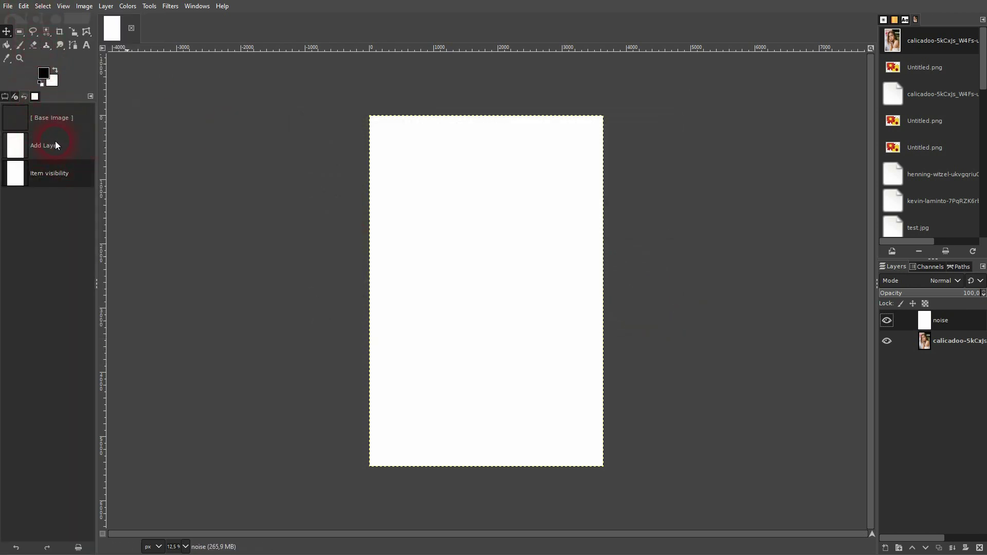
left_click(39, 118)
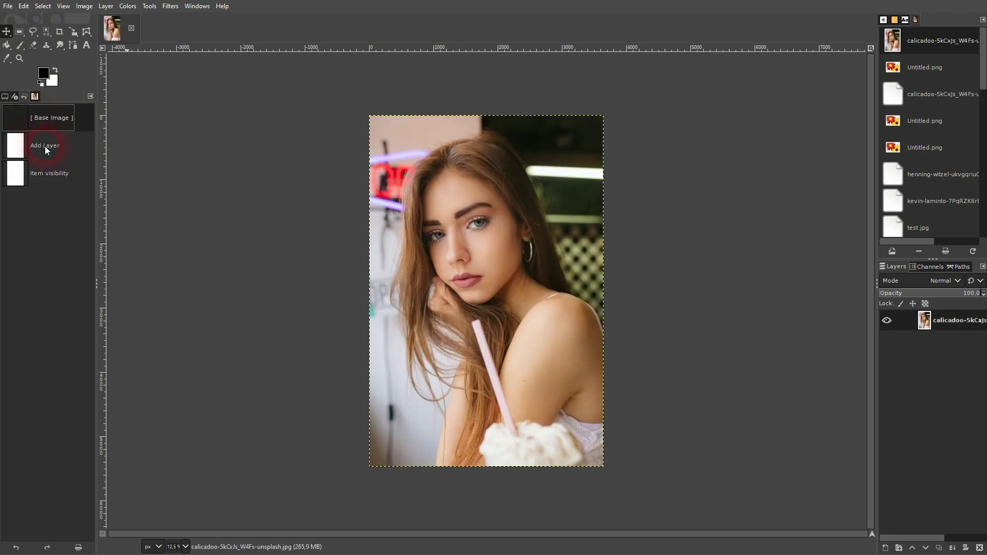
left_click(45, 146)
left_click(49, 178)
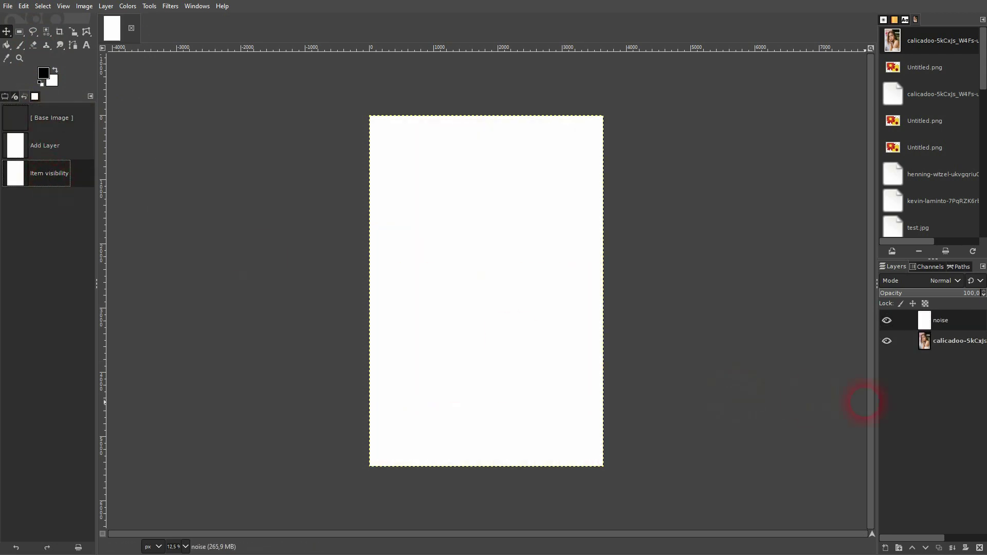
Toggle the white noise layer off and back on to reveal the photo.
left_click(886, 320)
left_click(887, 320)
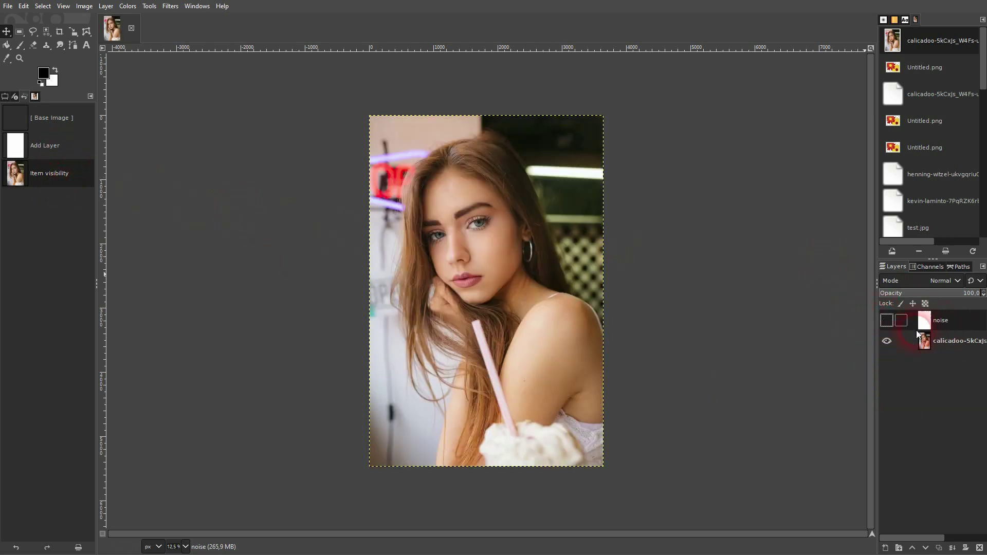
left_click(887, 321)
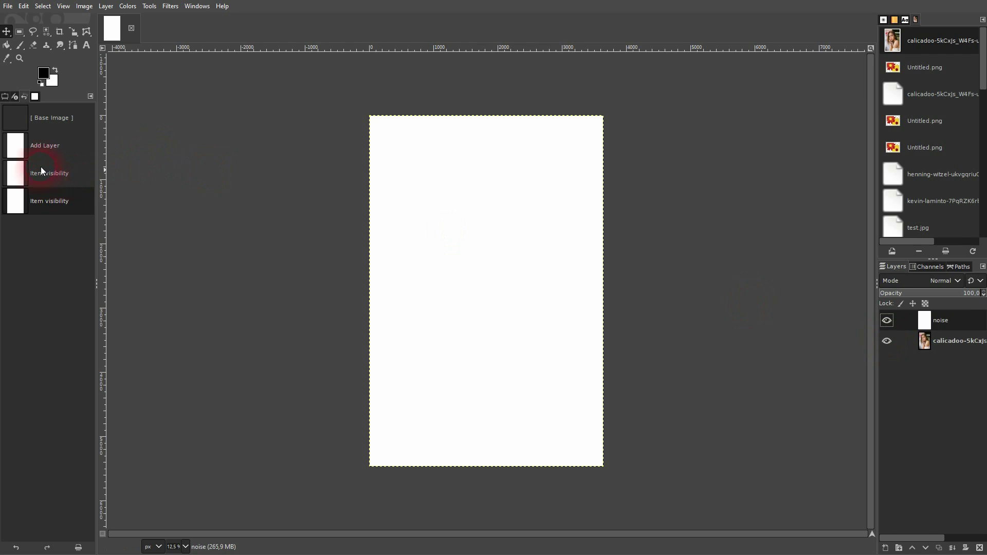
left_click(23, 6)
Open Preferences and inspect Maximum undo memory, Tile cache size and Maximum new image size.
left_click(105, 305)
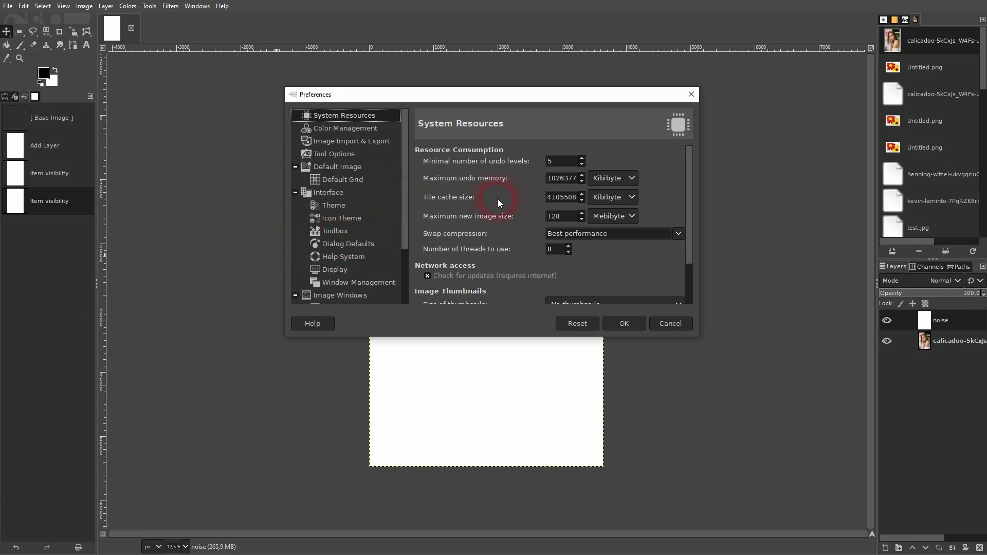
left_click_drag(553, 178, 584, 183)
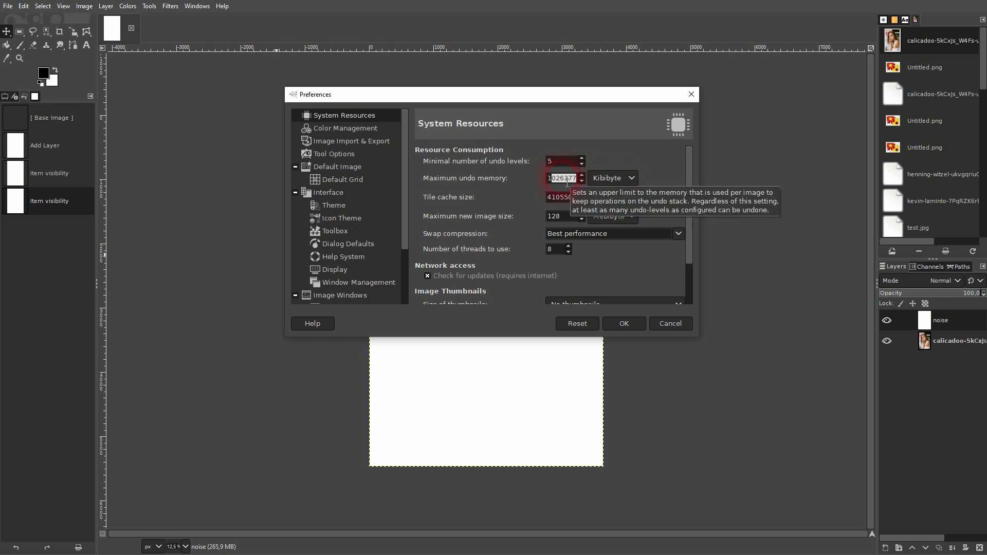
left_click_drag(552, 197, 580, 201)
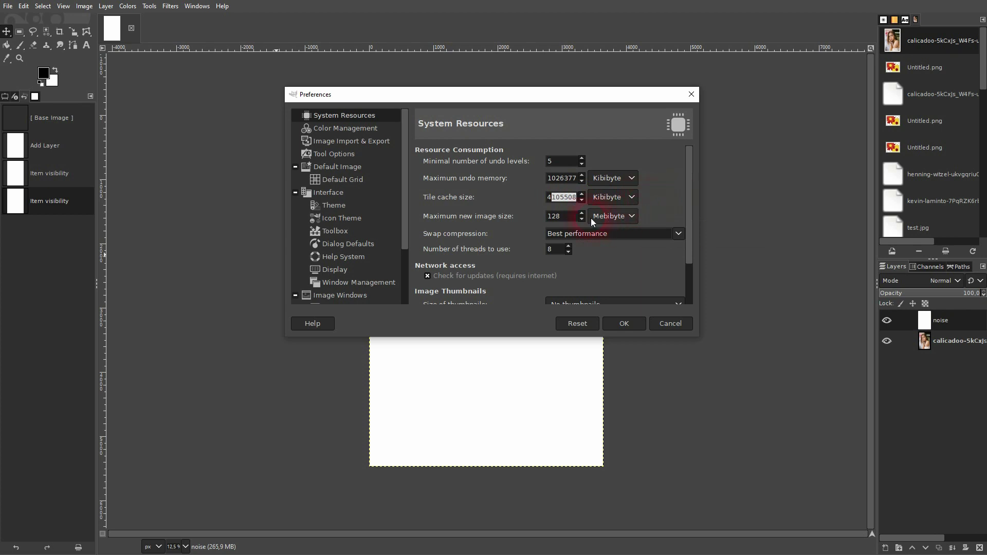
left_click_drag(575, 217, 540, 218)
left_click(676, 234)
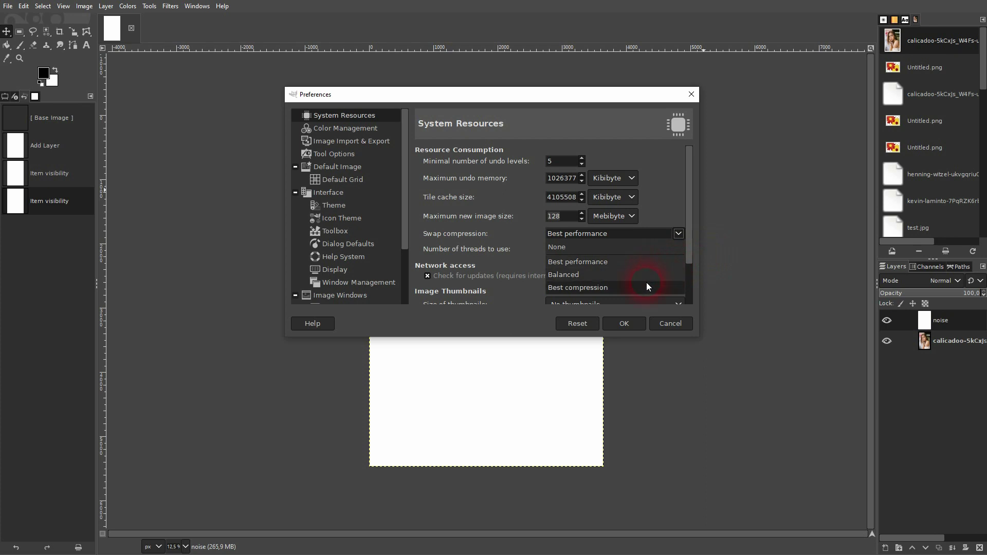
left_click(647, 261)
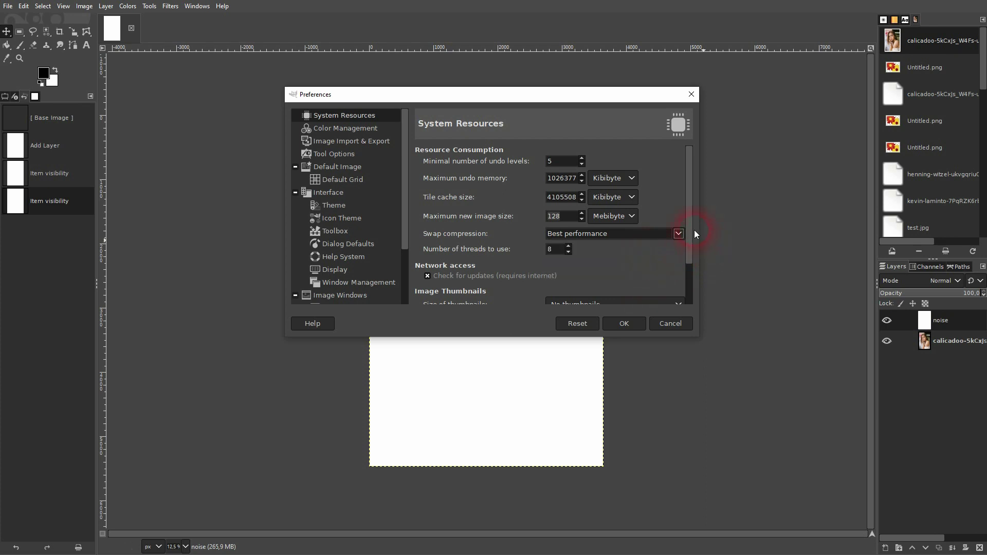
left_click_drag(692, 231, 696, 265)
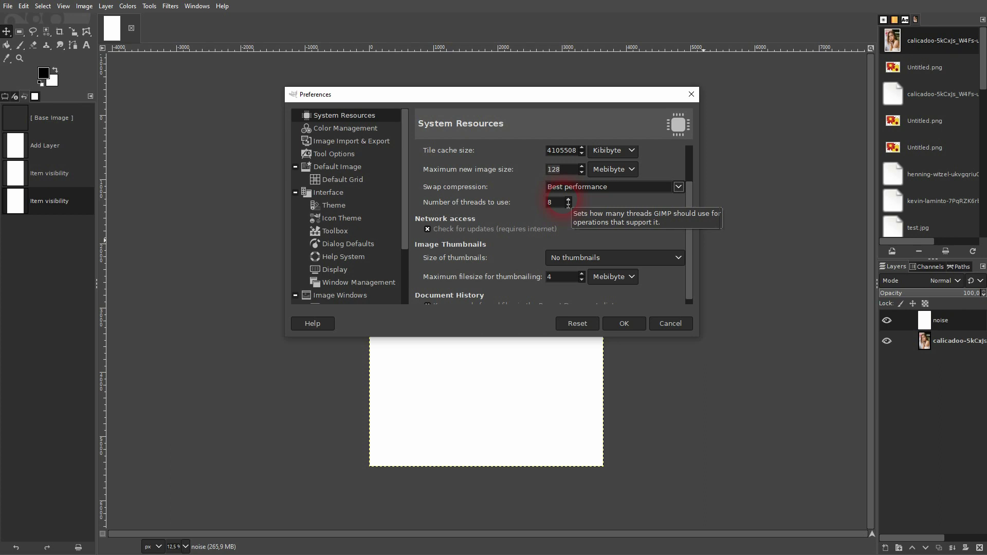
left_click(569, 202)
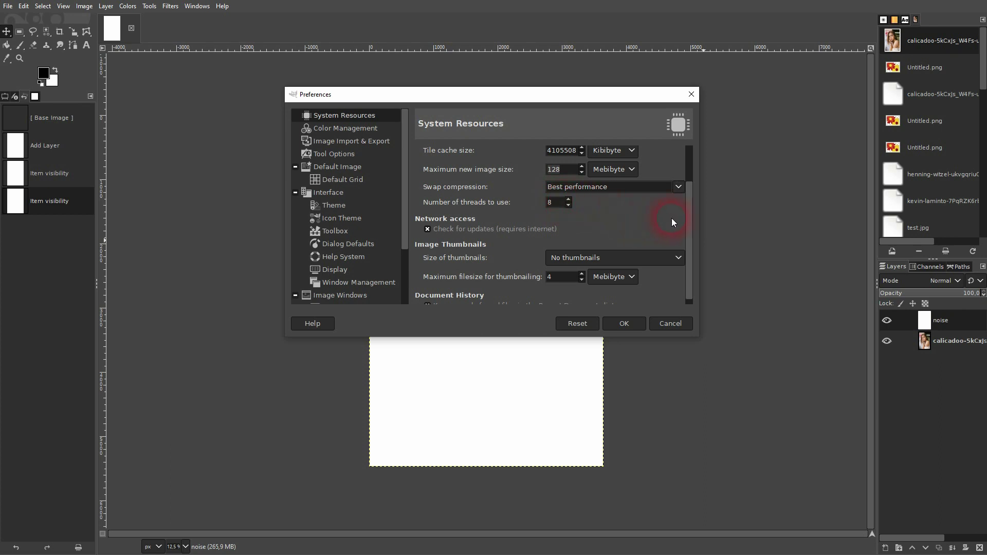
left_click_drag(693, 224, 682, 148)
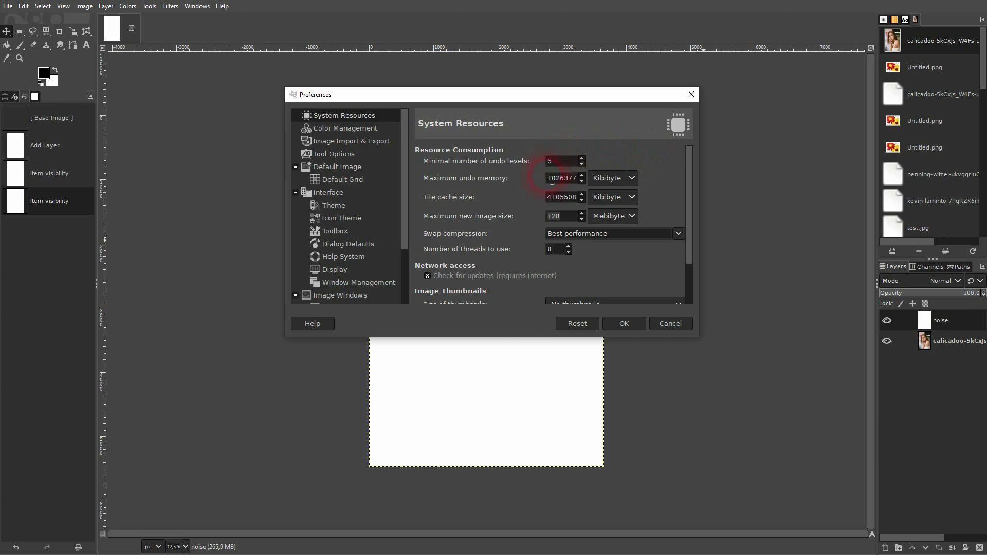
Change minimum undo levels to 50, restore 5, then cancel Preferences.
left_click_drag(549, 178, 577, 178)
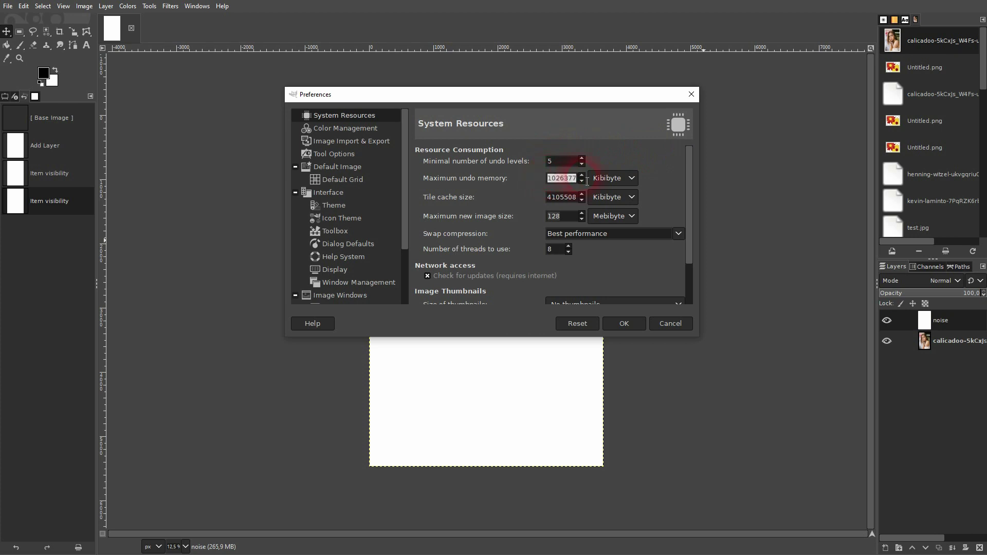
double_click(551, 161)
type("0")
key("BackSpace")
left_click_drag(546, 199, 581, 197)
left_click_drag(688, 198, 709, 263)
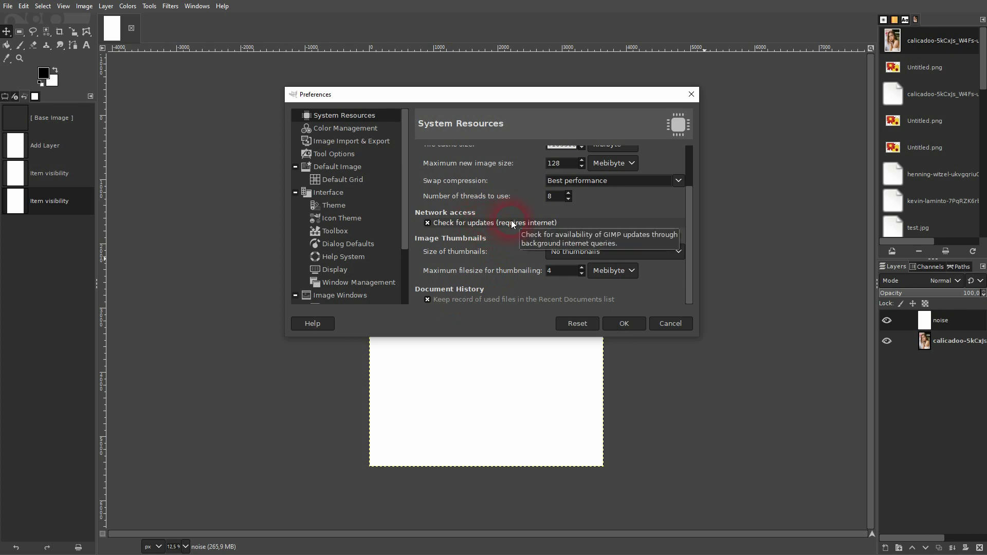
left_click(678, 323)
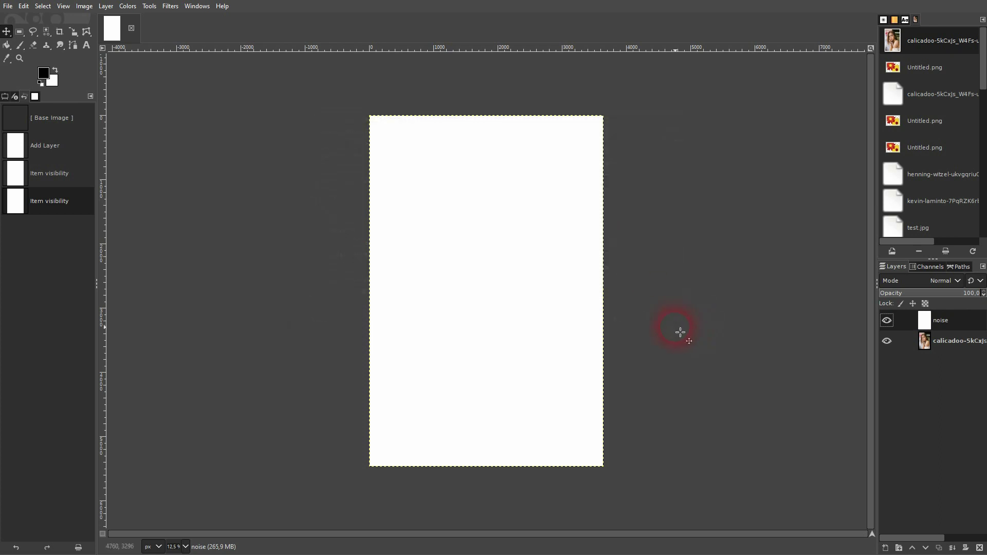